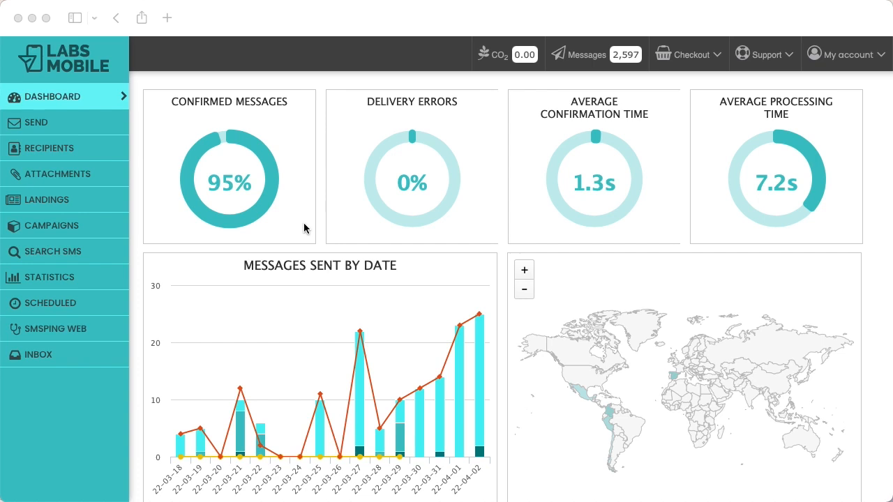
Go to My account > Users and start a new user with ADD NEW USER
click(837, 61)
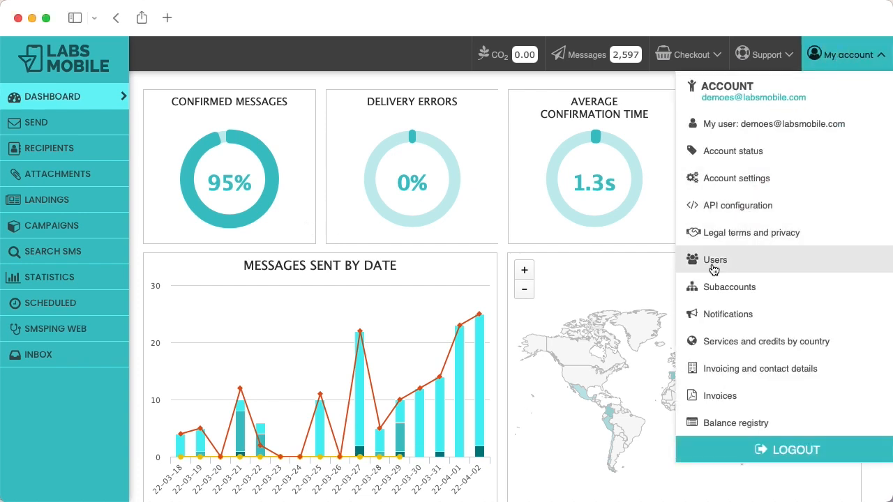
click(726, 261)
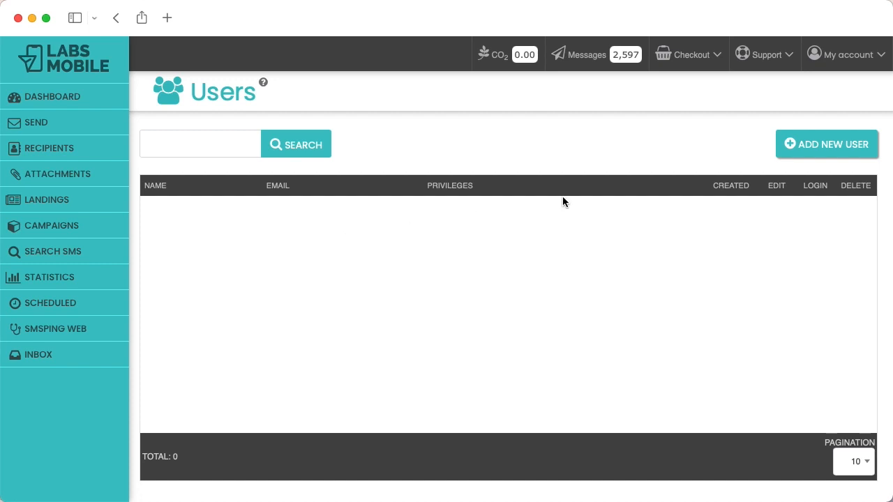
click(818, 143)
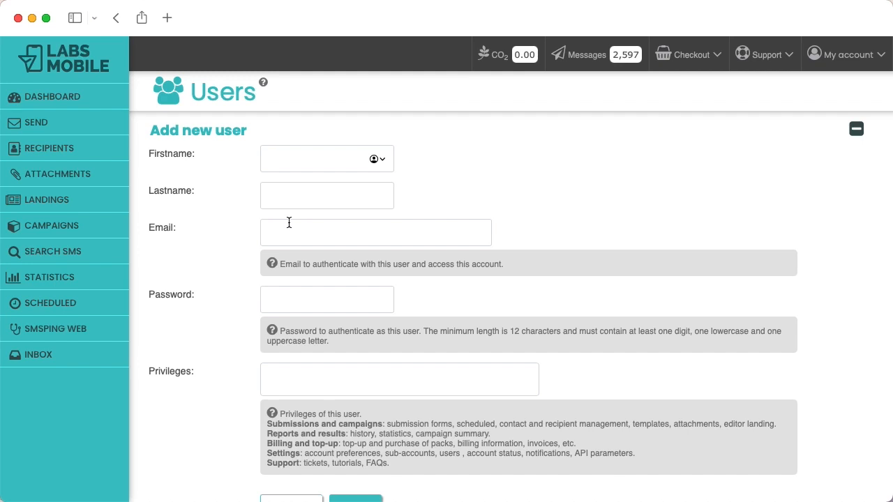
Enter the new user's first name and last name
click(1, 362)
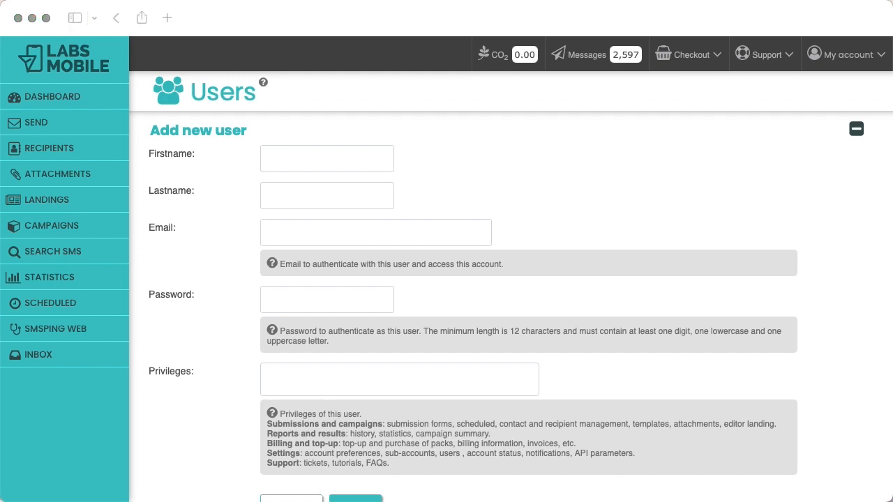
click(287, 160)
click(272, 191)
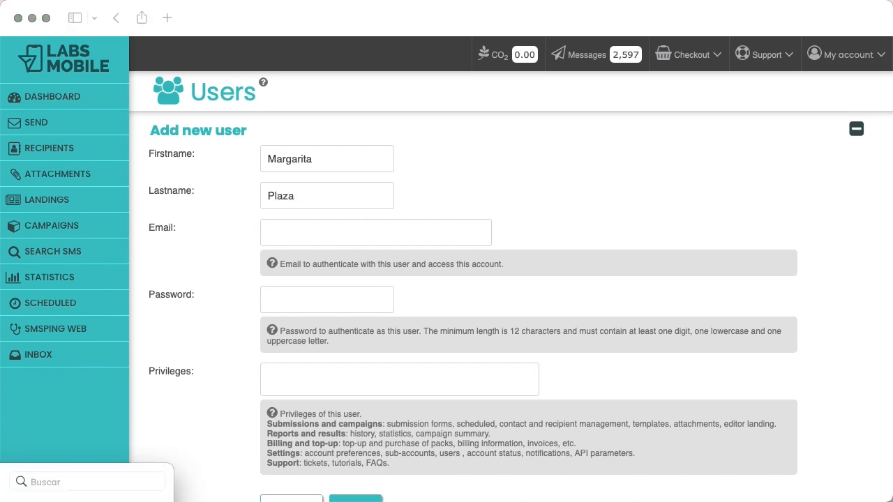
Paste the user's e-mail address into the Email field and enter a 15-character password
click(306, 231)
key(super+v)
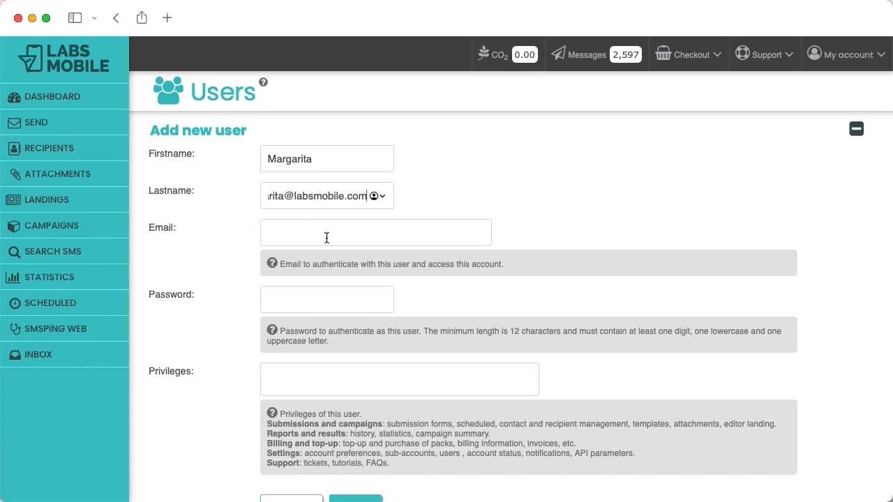
key(BackSpace)
key(BackSpace)
key(BackSpace)
key(BackSpace)
key(BackSpace)
key(BackSpace)
key(BackSpace)
key(BackSpace)
key(BackSpace)
key(BackSpace)
key(BackSpace)
key(BackSpace)
key(BackSpace)
key(BackSpace)
key(BackSpace)
key(BackSpace)
key(BackSpace)
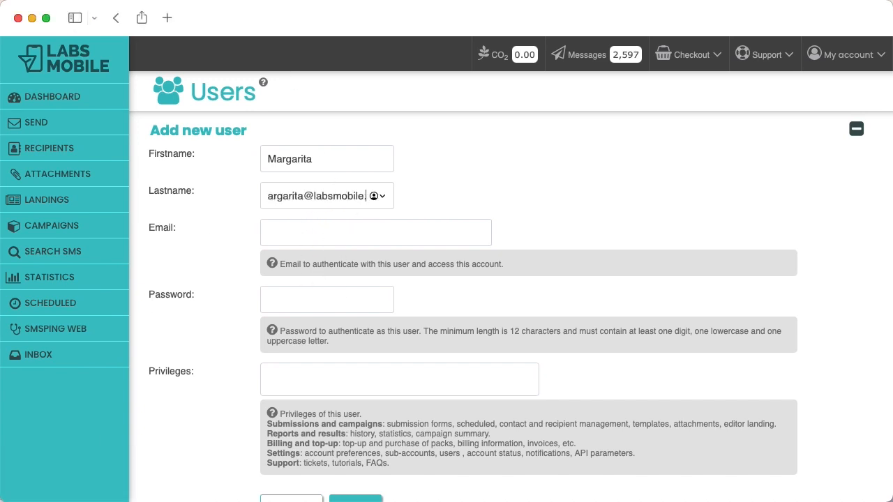
key(BackSpace)
key(BackSpace)
key(BackSpace)
key(BackSpace)
key(BackSpace)
key(BackSpace)
key(BackSpace)
click(337, 230)
key(super+v)
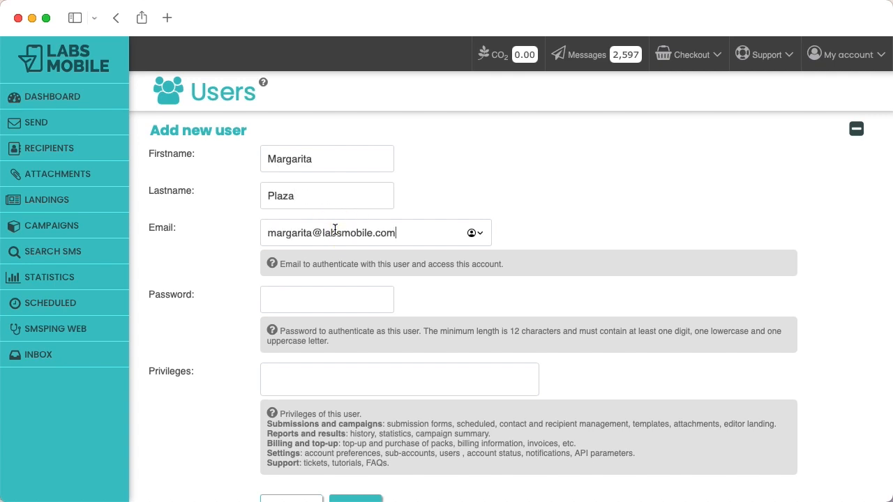
click(321, 300)
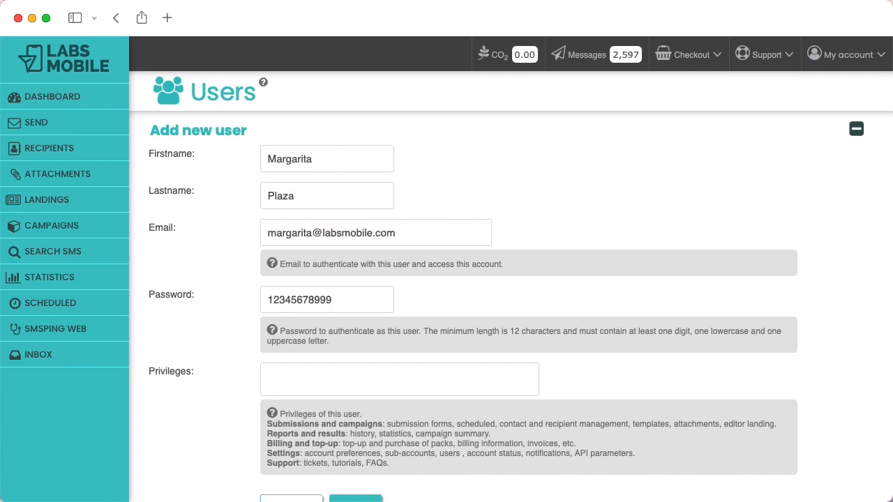
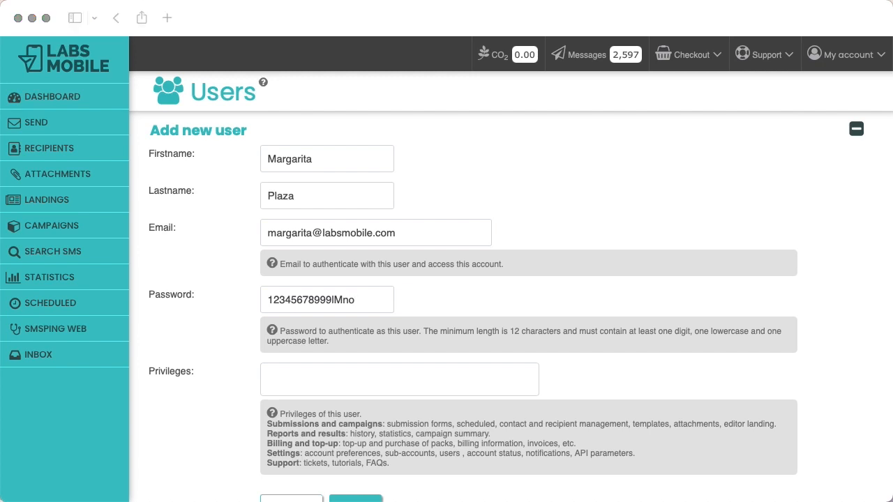
scroll(292, 396, down, 3)
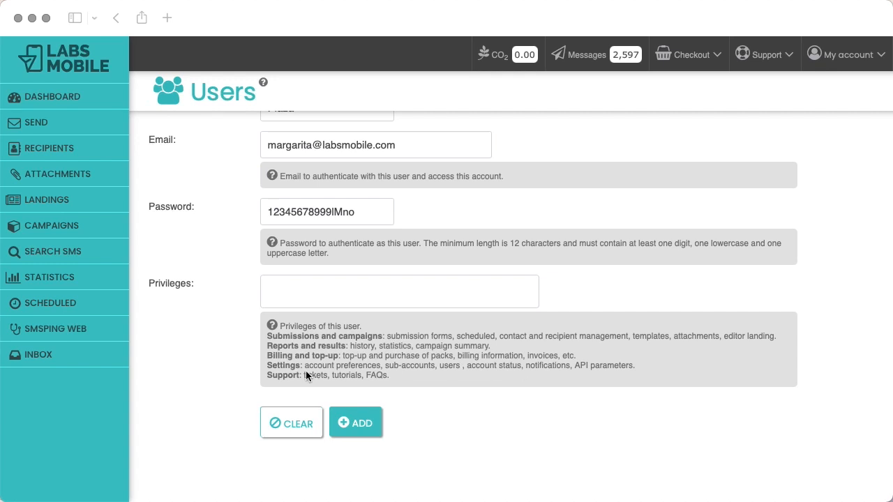
Grant the Sendings and campaigns and Reports and results privileges, then add the user
click(345, 344)
click(360, 295)
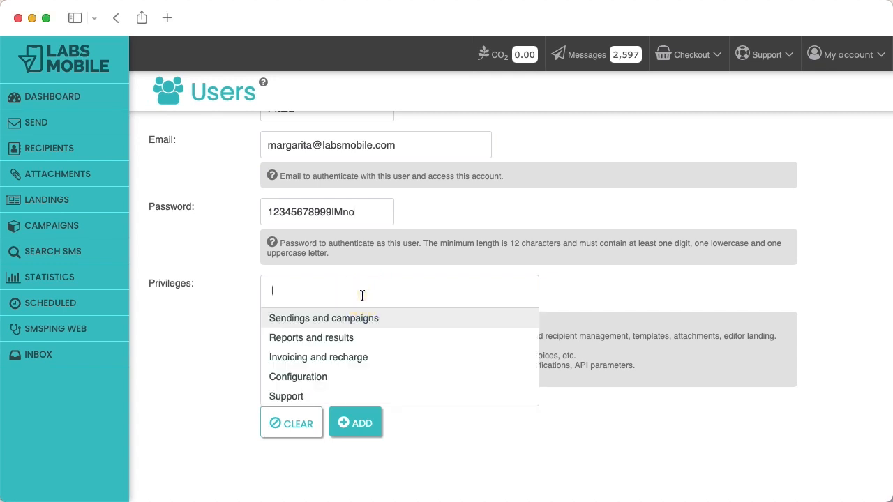
click(330, 319)
click(432, 298)
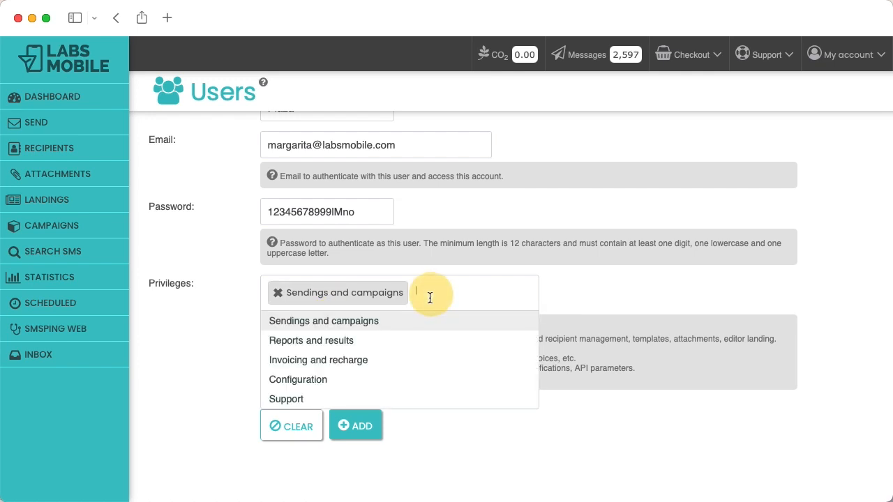
click(345, 341)
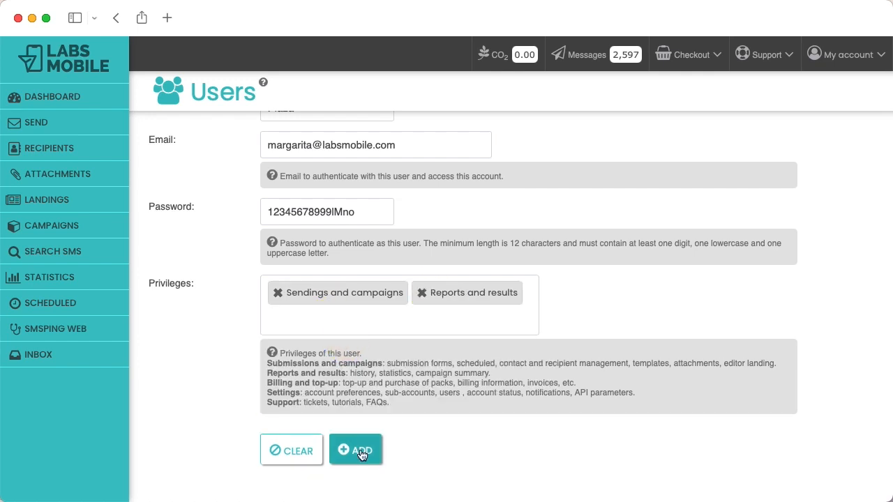
click(357, 453)
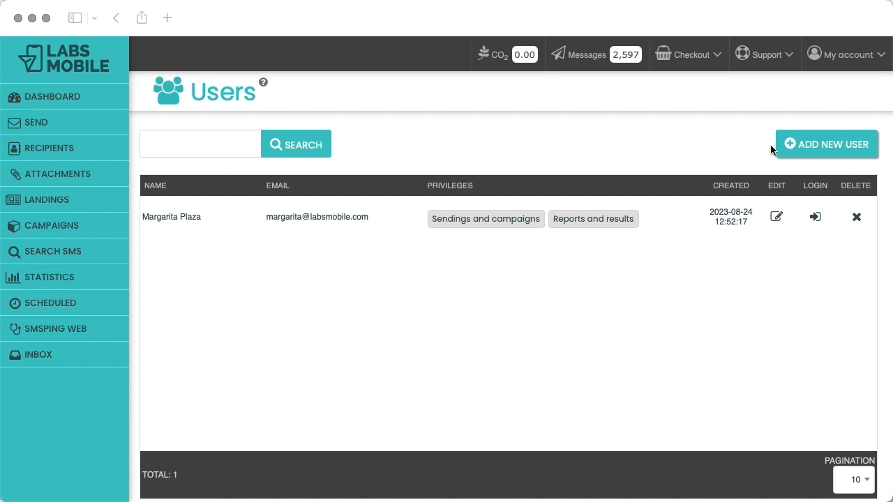
Edit the user, replacing both privileges with Invoicing and recharge and Configuration, and update
click(776, 180)
click(774, 217)
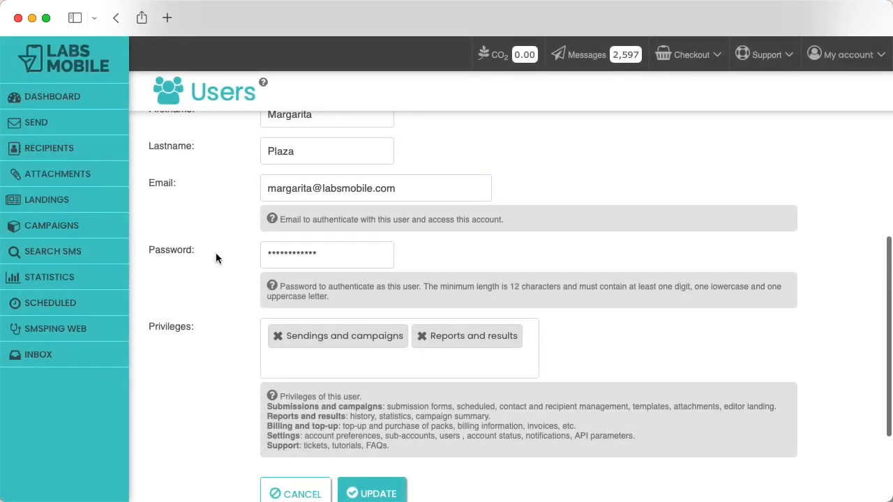
scroll(244, 279, down, 2)
click(277, 291)
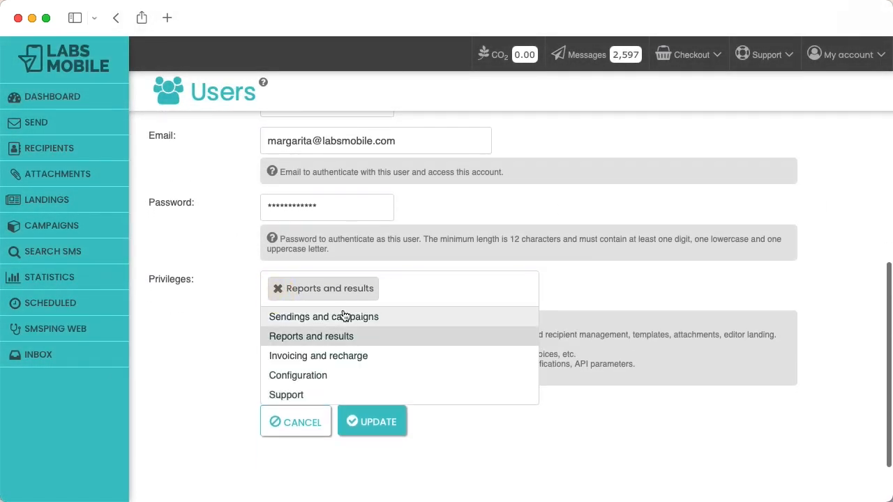
click(277, 292)
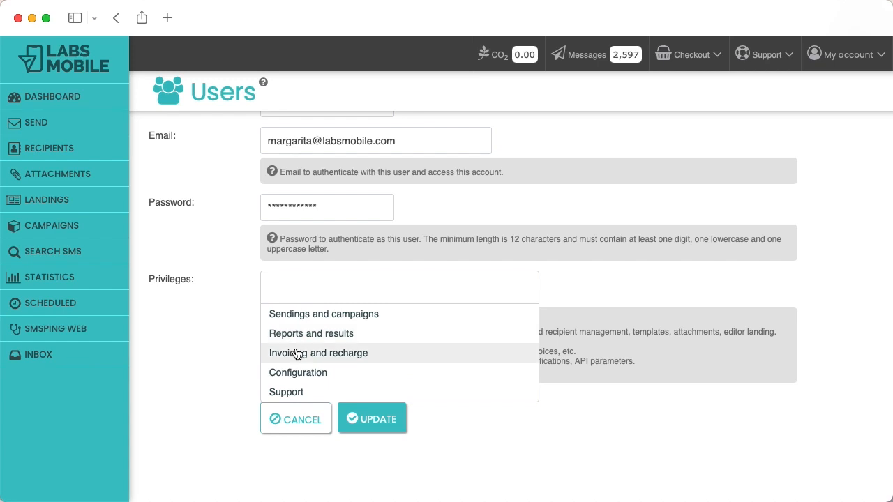
click(299, 353)
click(408, 289)
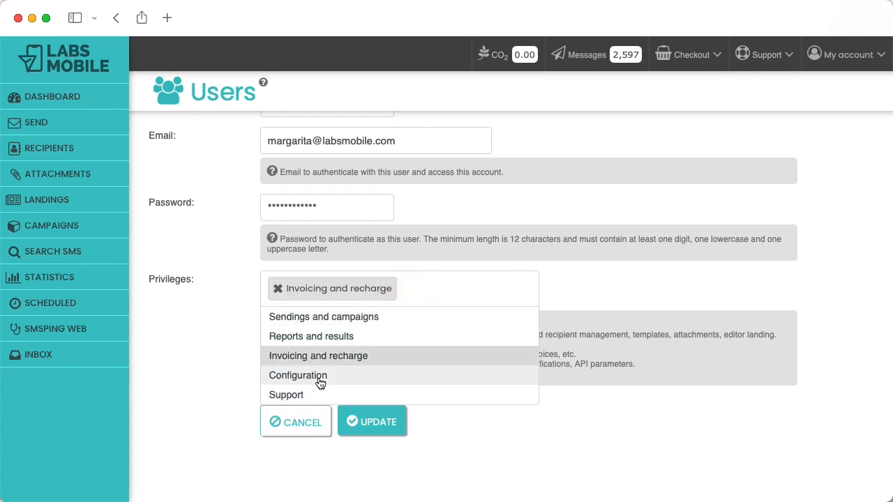
click(312, 380)
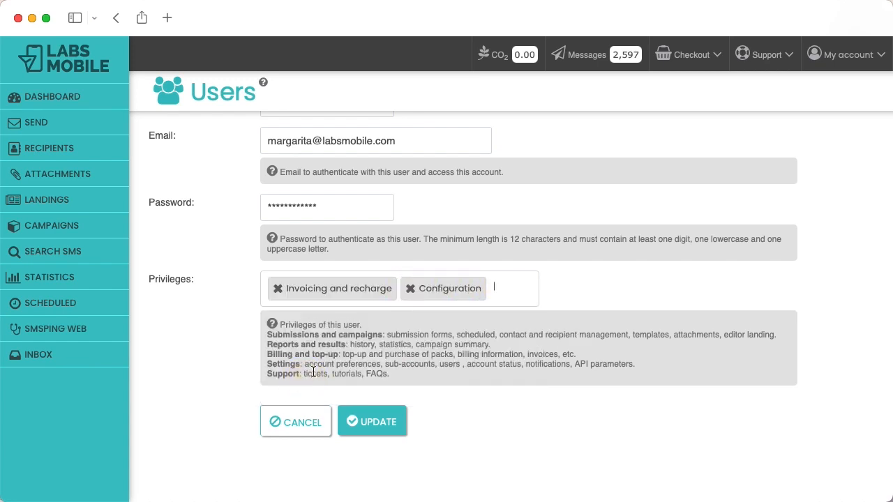
click(364, 427)
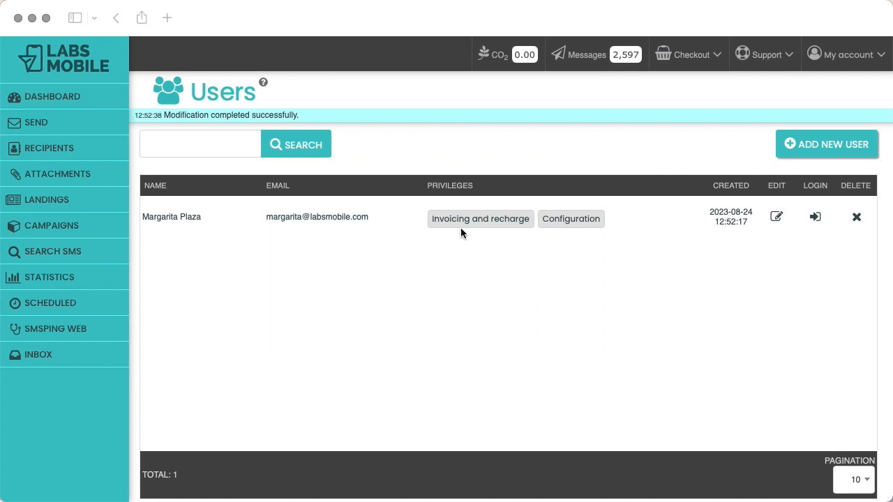
Delete the user via the X in the DELETE column and confirm the deletion
click(864, 184)
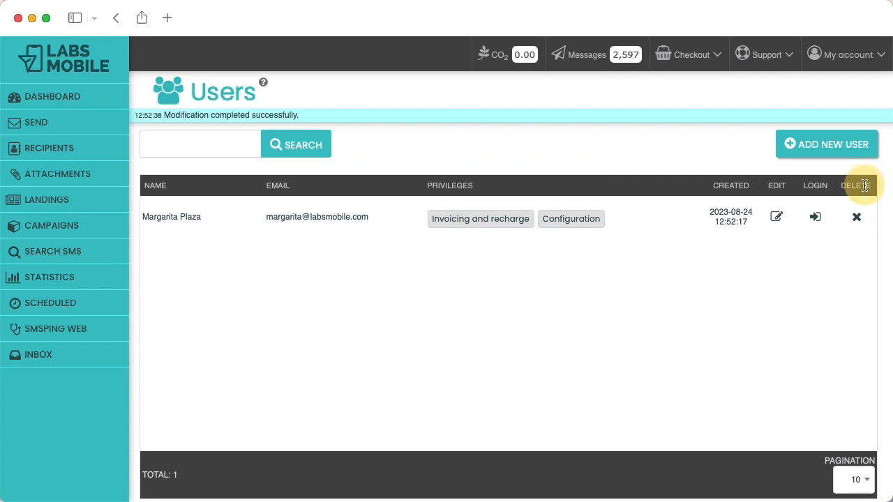
click(856, 216)
click(604, 205)
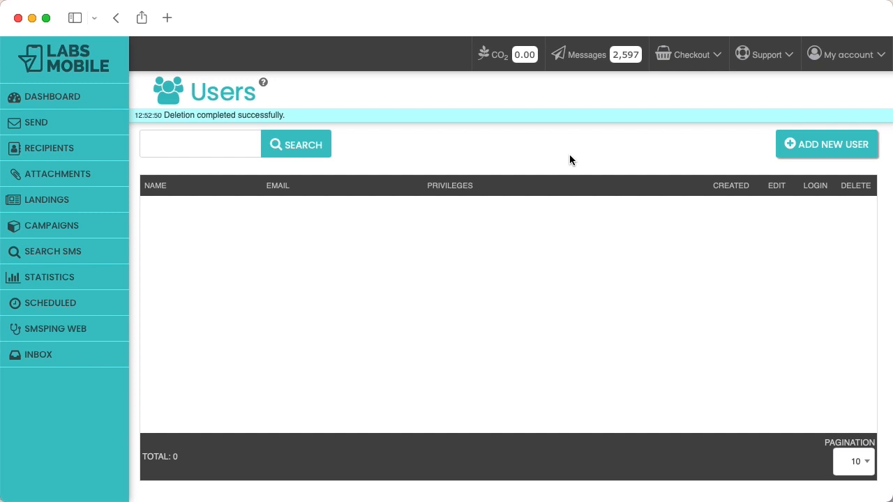
Return to the Dashboard from the left sidebar
click(74, 97)
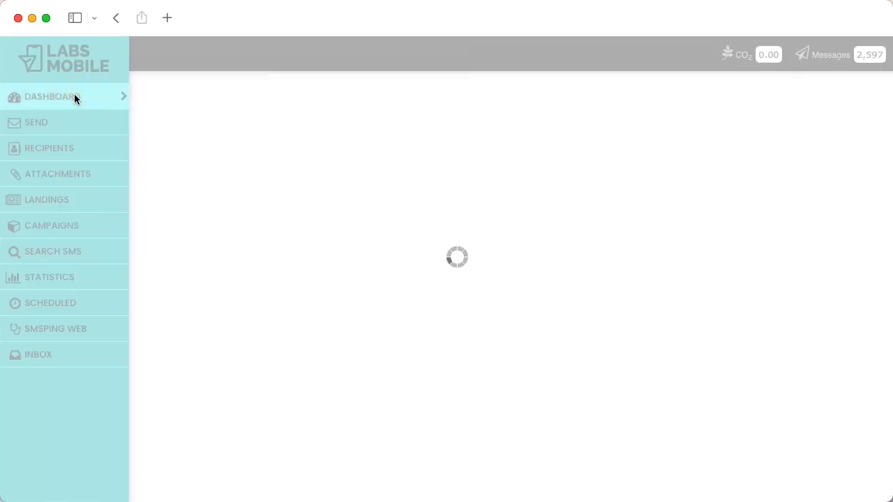